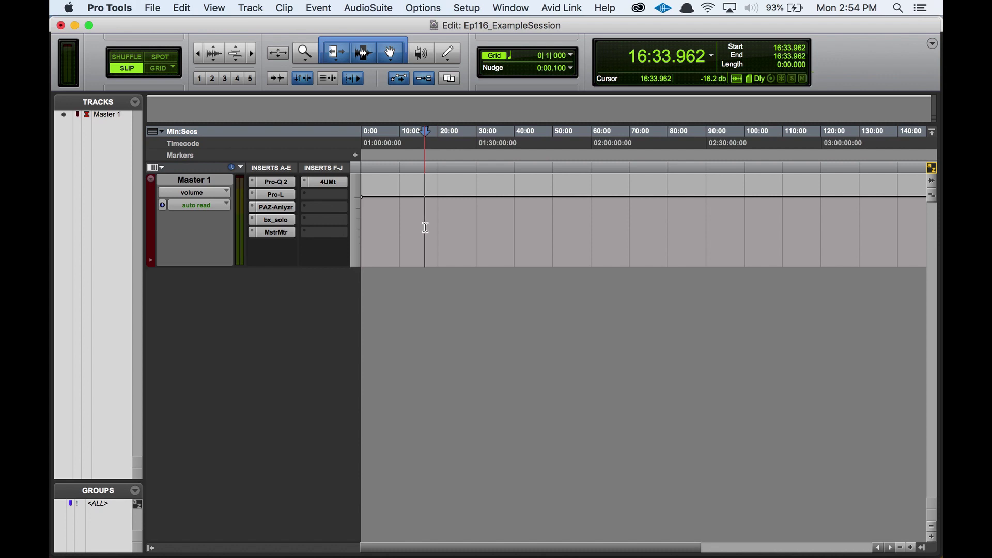
# Create one new stereo Audio Track, Audio 1, in the New Tracks dialog.
pyautogui.press('super+shift+n')
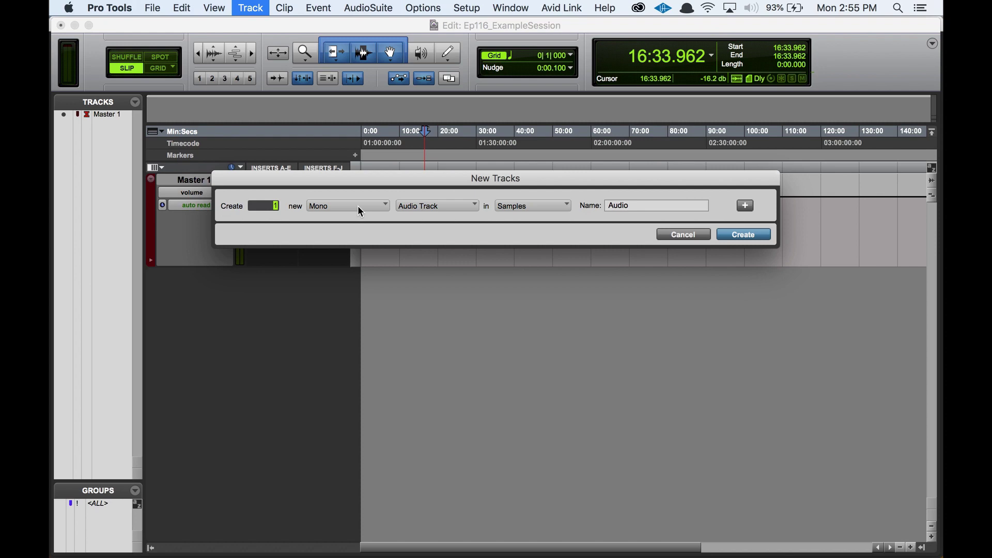
pyautogui.press('super+Right')
pyautogui.press('super+Left')
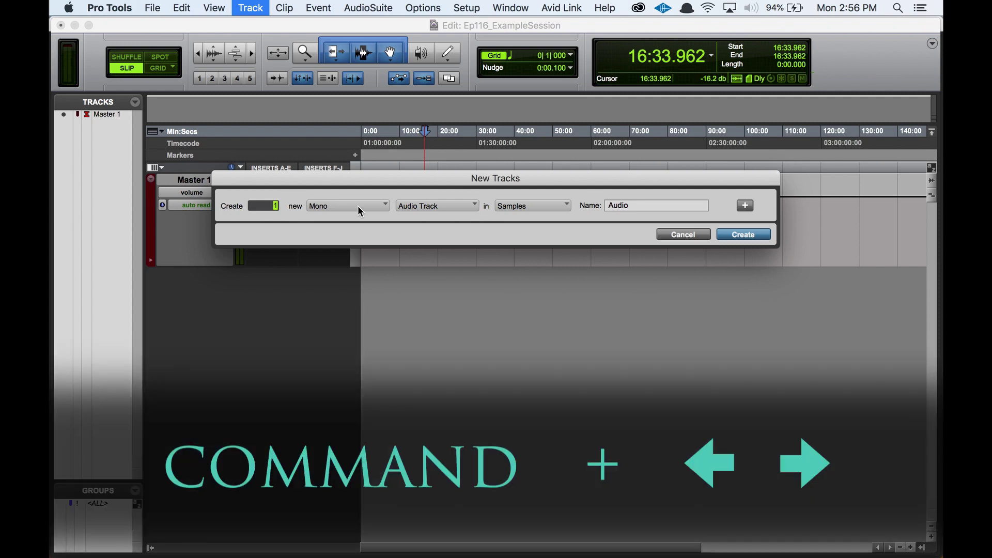
pyautogui.press('super+Right')
pyautogui.press('super+Left')
pyautogui.press('super+Right')
pyautogui.press('super+Left')
pyautogui.press('super+Right')
pyautogui.press('super+Left')
pyautogui.press('super+Right')
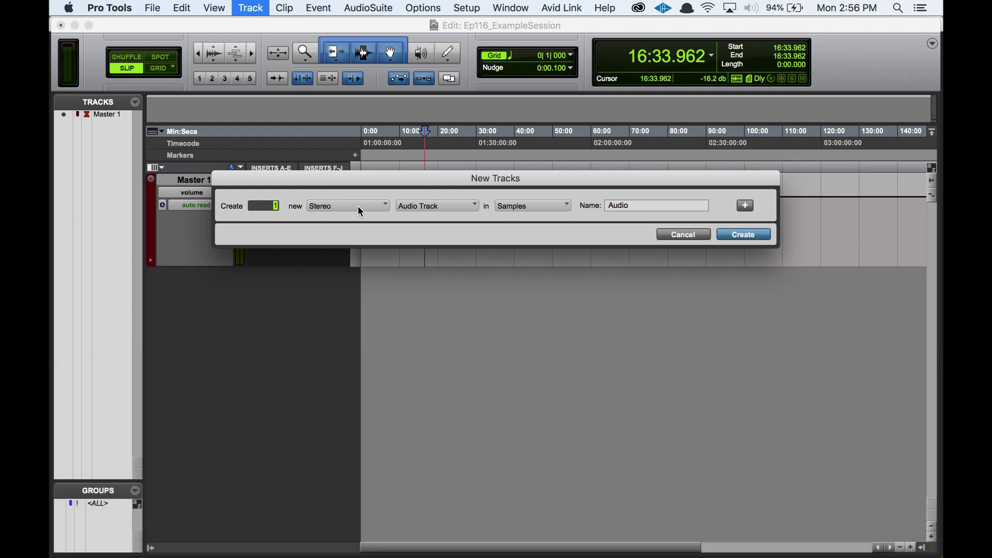
pyautogui.press('super+Down')
pyautogui.press('super+Down')
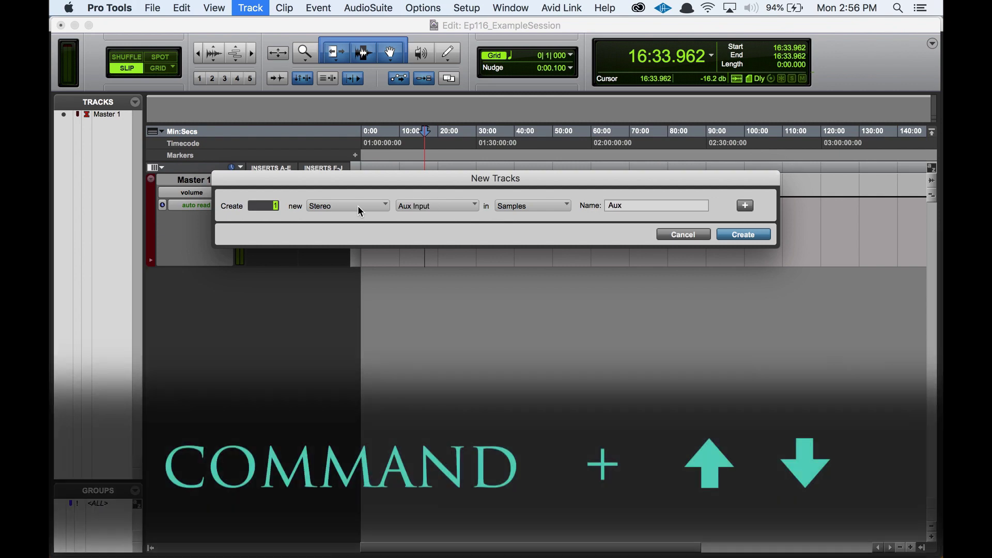
pyautogui.press('super+Down')
pyautogui.press('super+Down')
pyautogui.press('super+Down')
pyautogui.press('super+Down')
pyautogui.press('super+Up')
pyautogui.press('super+Up')
pyautogui.press('super+Up')
pyautogui.press('super+Up')
pyautogui.press('super+Up')
pyautogui.press('super+Up')
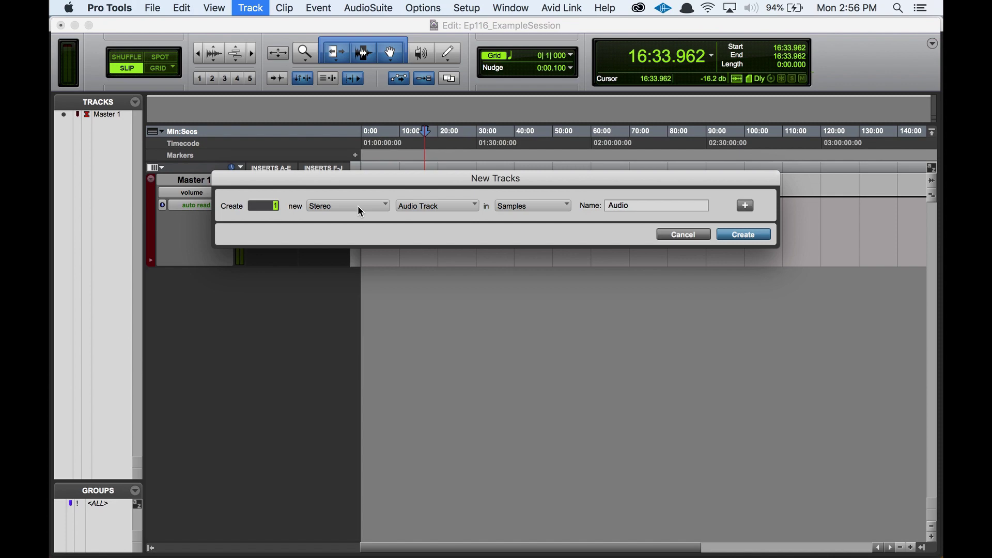
pyautogui.press('Return')
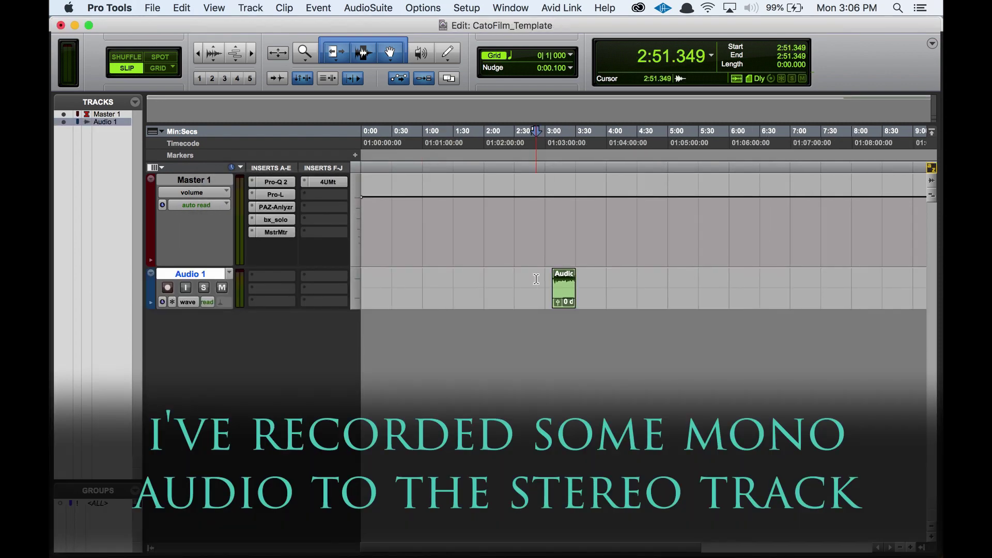
# Move the clip left to about 1:35, zoom in, and make the Audio 1 track taller.
pyautogui.moveTo(556, 287); pyautogui.dragTo(465, 287)
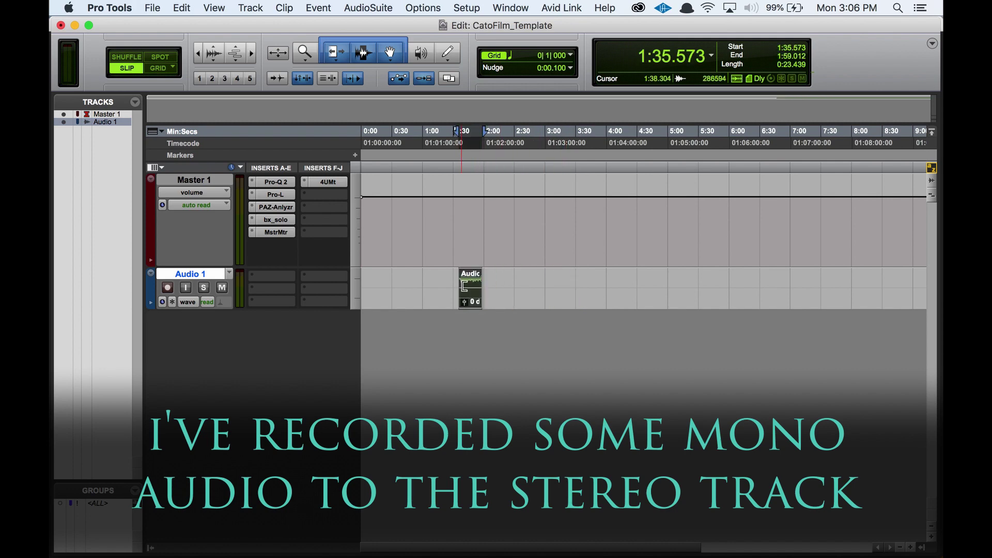
pyautogui.press('super+bracketright')
pyautogui.press('super+bracketright')
pyautogui.press('super+bracketright')
pyautogui.hscroll(2, 462, 287)
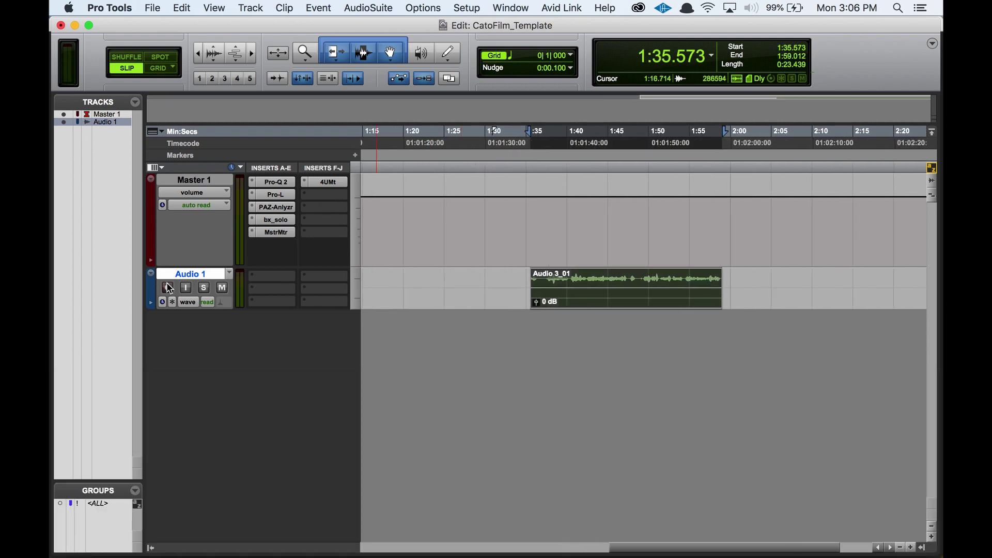
pyautogui.moveTo(174, 310); pyautogui.dragTo(186, 396)
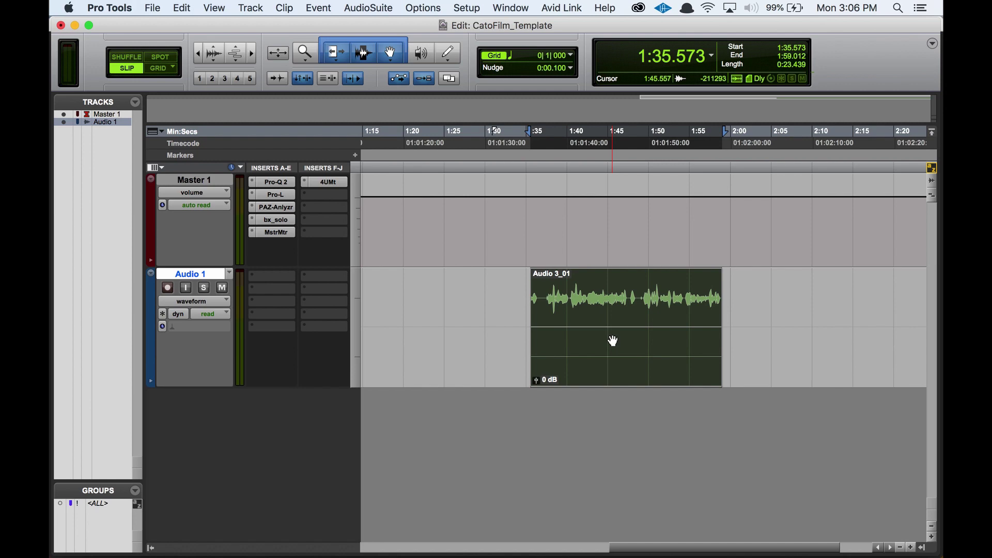
# Select 1:40.266 to 1:54.517 in the clip, then the whole clip, and clear the selection.
pyautogui.click(569, 298)
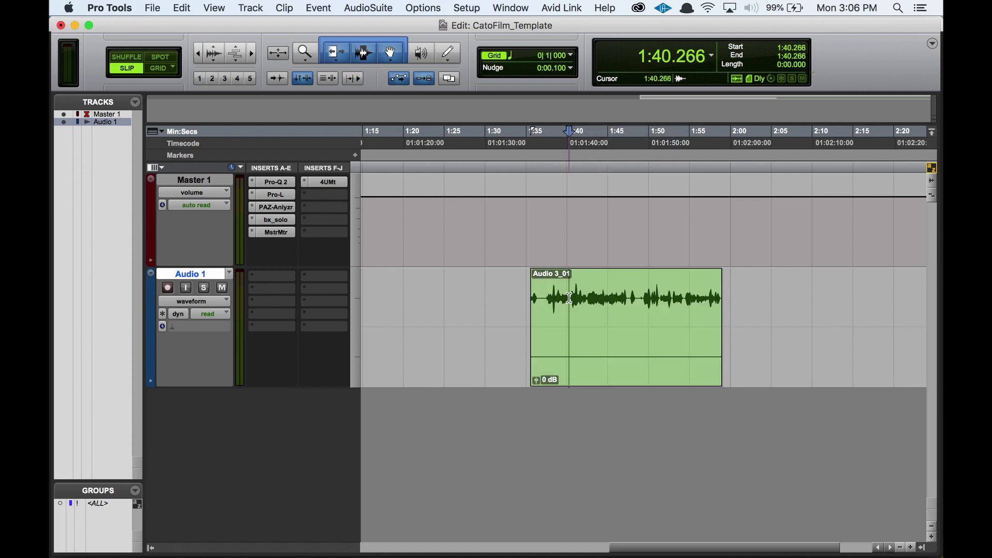
pyautogui.moveTo(569, 298); pyautogui.dragTo(686, 292)
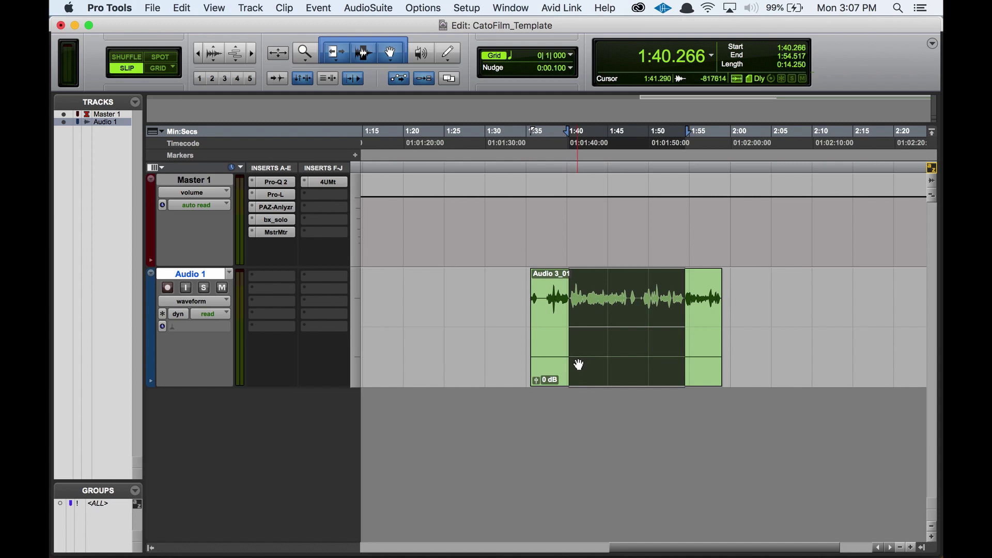
pyautogui.click(510, 344)
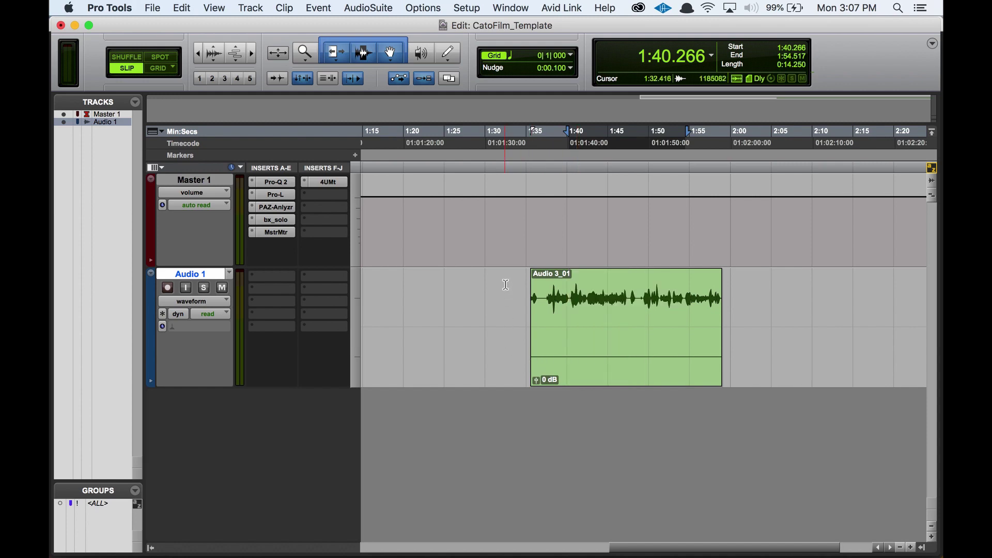
pyautogui.moveTo(515, 285); pyautogui.dragTo(745, 306)
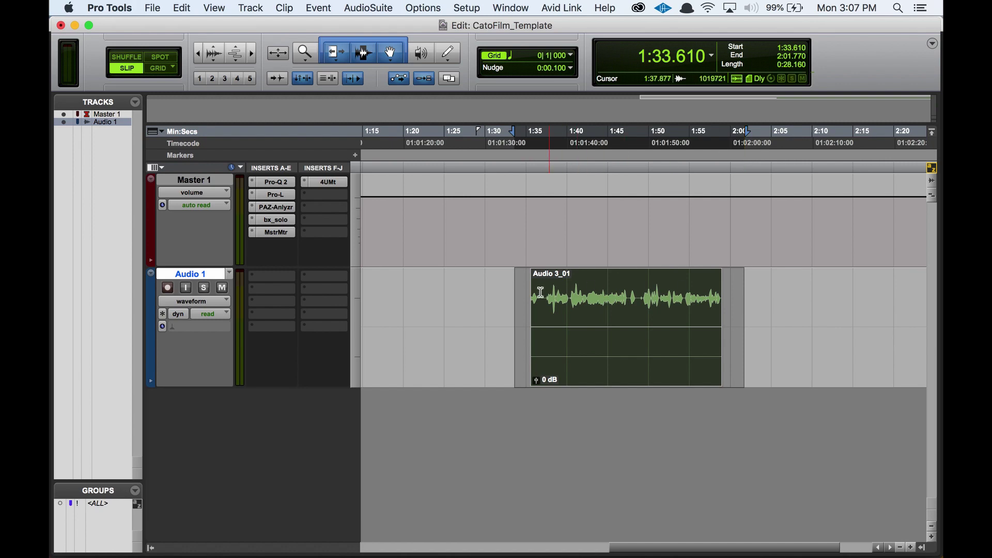
pyautogui.click(516, 288)
pyautogui.press('super+equal')
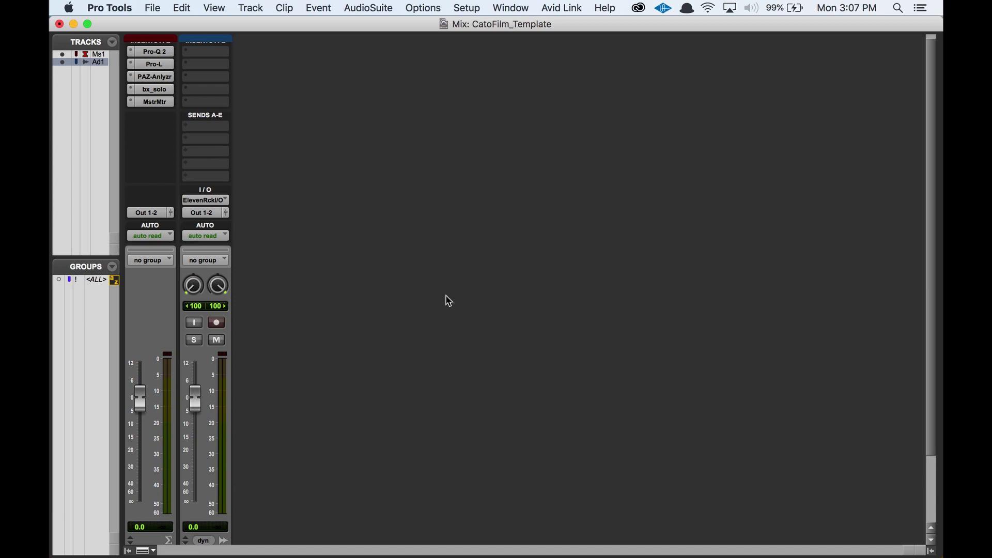
pyautogui.press('super+equal')
pyautogui.press('super+equal')
pyautogui.scroll(-5, 194, 392)
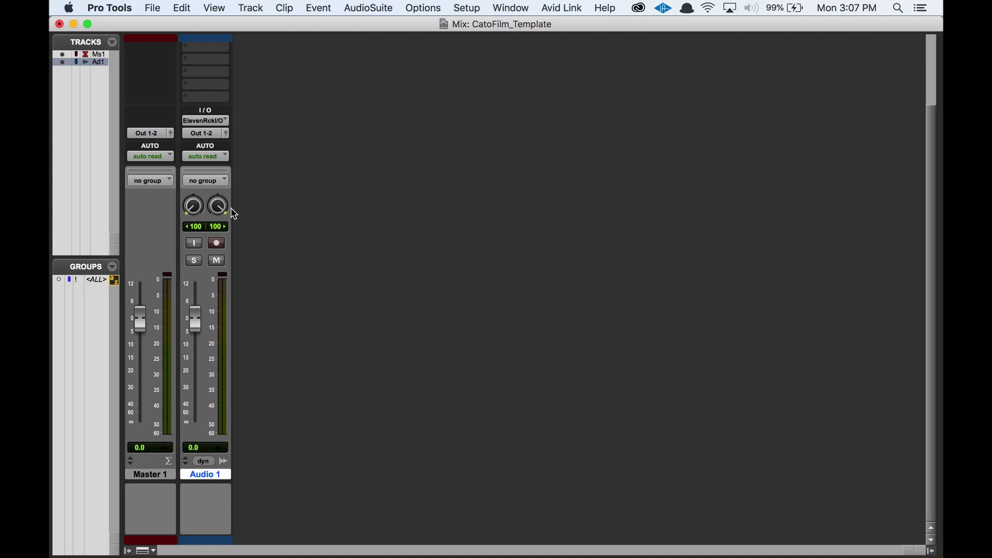
pyautogui.press('super+equal')
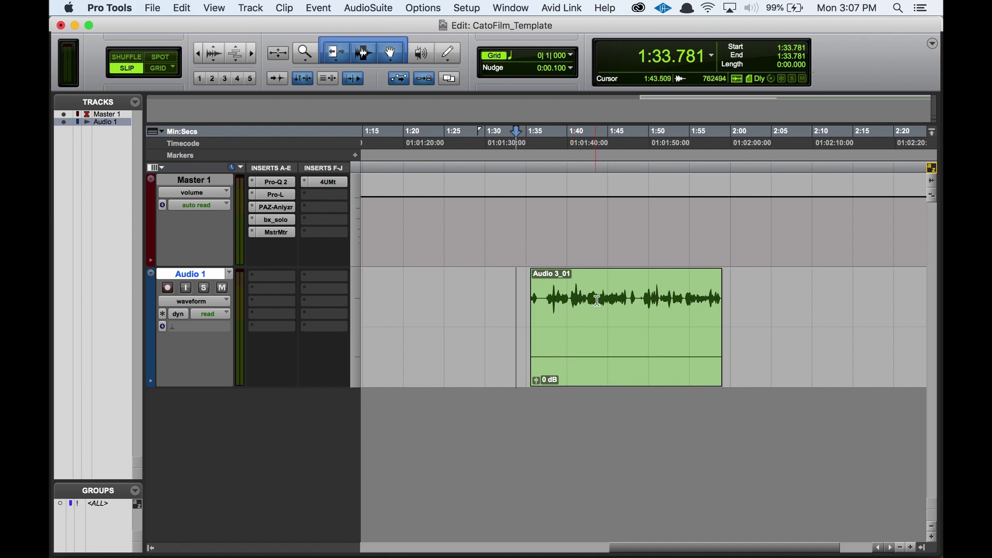
pyautogui.click(602, 363)
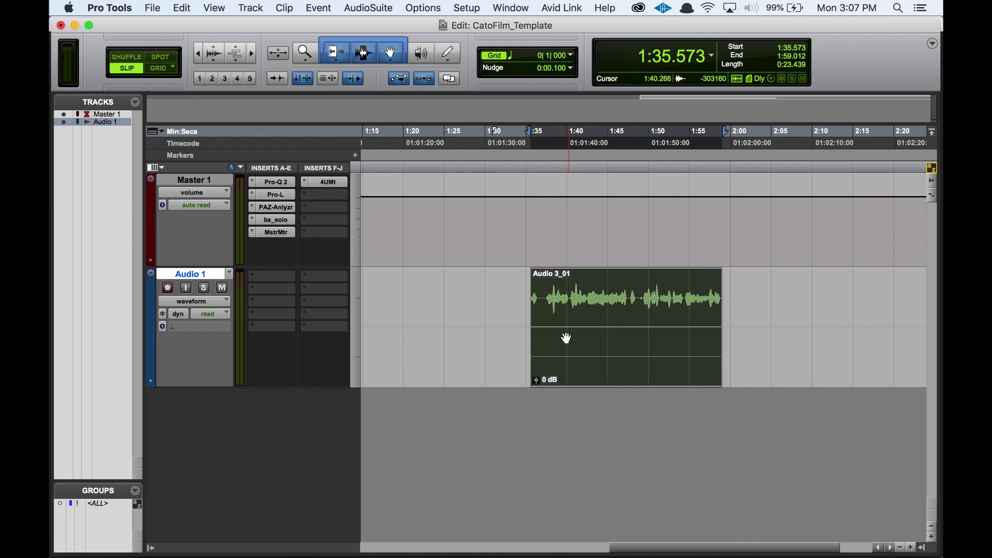
pyautogui.click(524, 288)
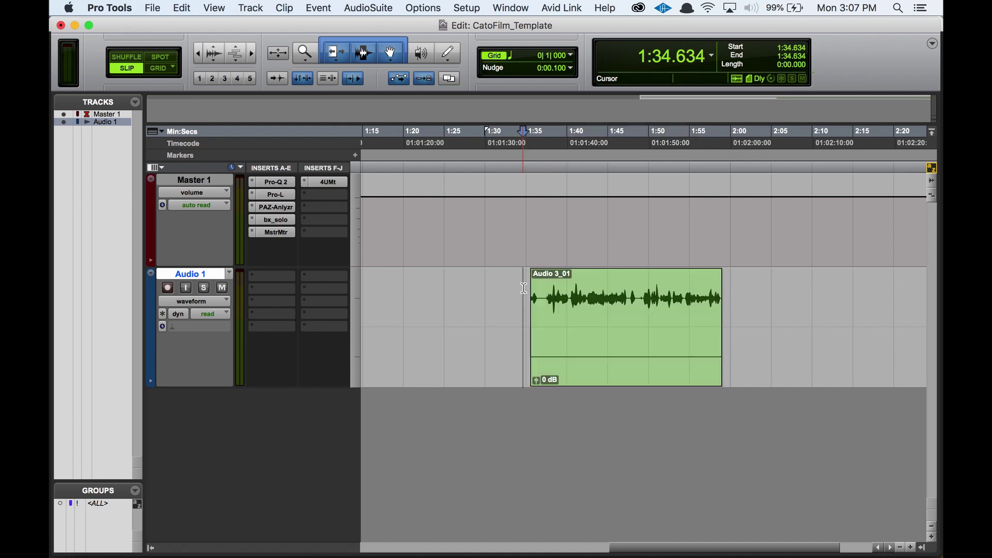
pyautogui.press('space')
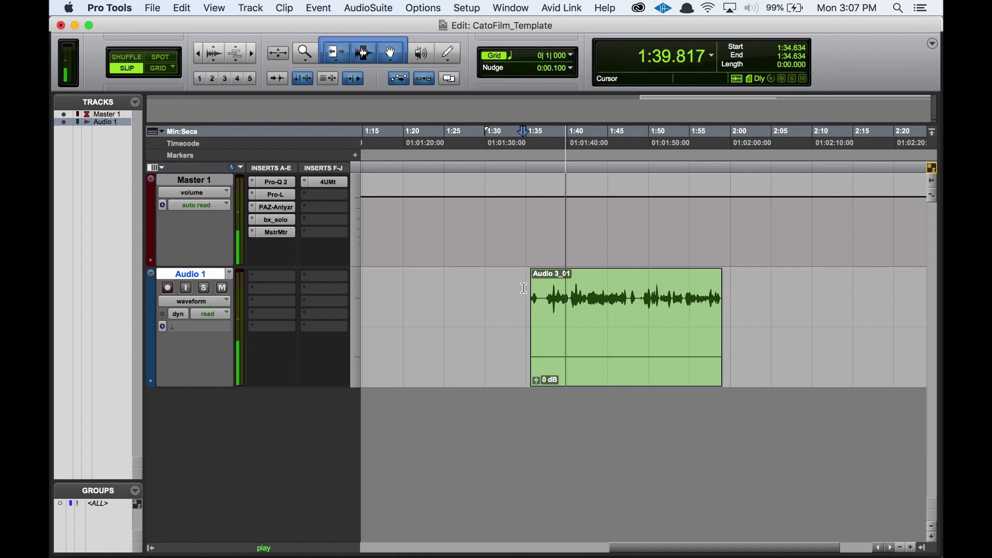
pyautogui.press('space')
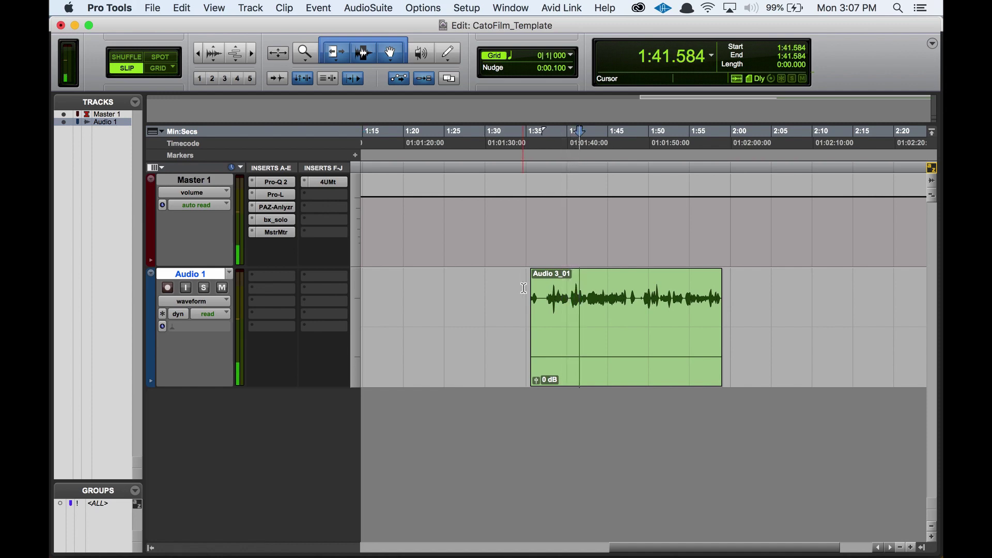
pyautogui.click(537, 371)
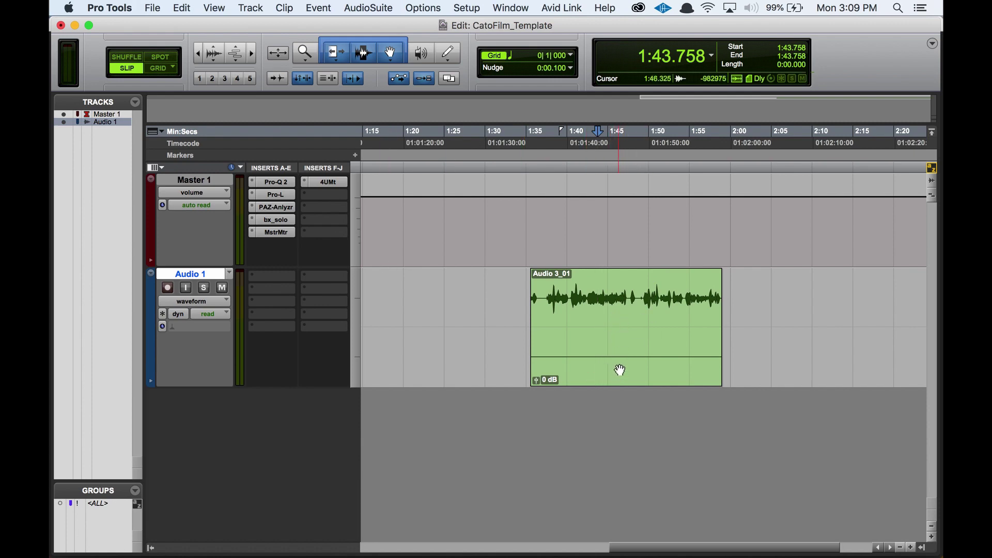
pyautogui.press('super+equal')
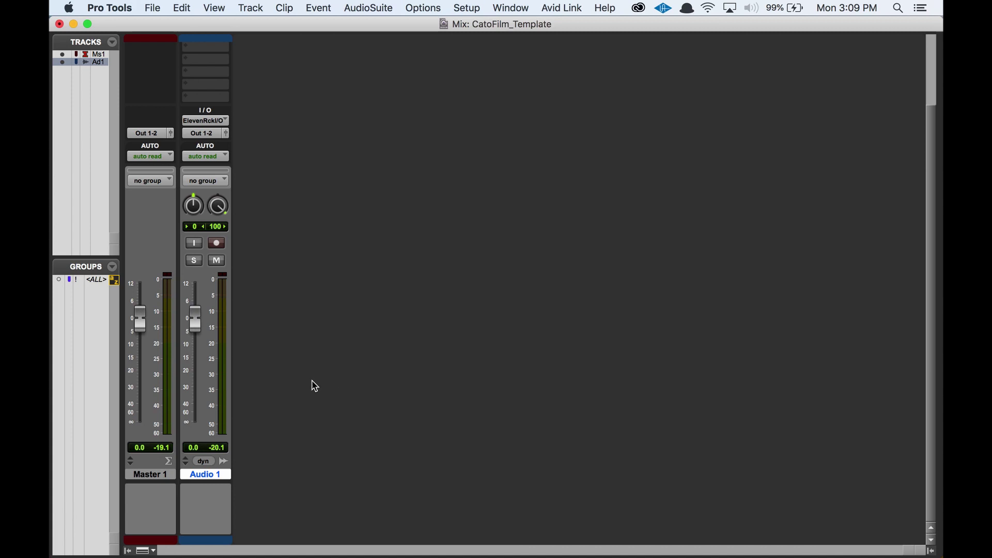
pyautogui.press('super+equal')
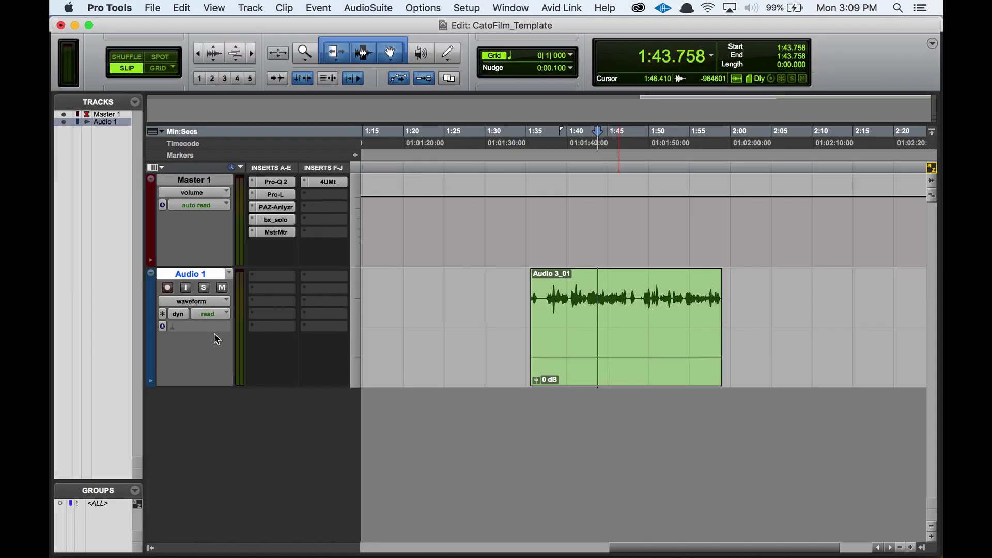
pyautogui.click(737, 288)
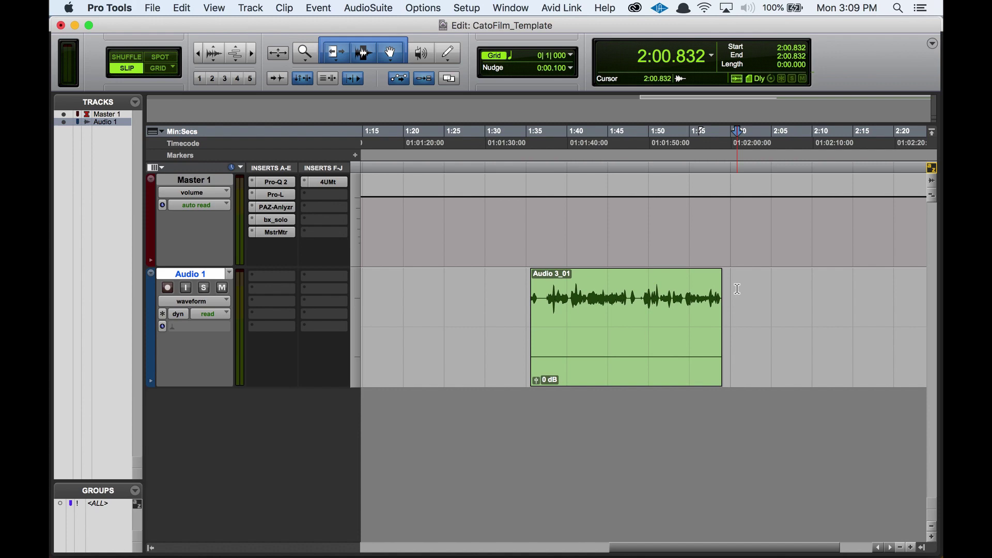
# Add 2 new mono Audio Tracks, named Audio 2 and Audio 3.
pyautogui.press('shift+super+n')
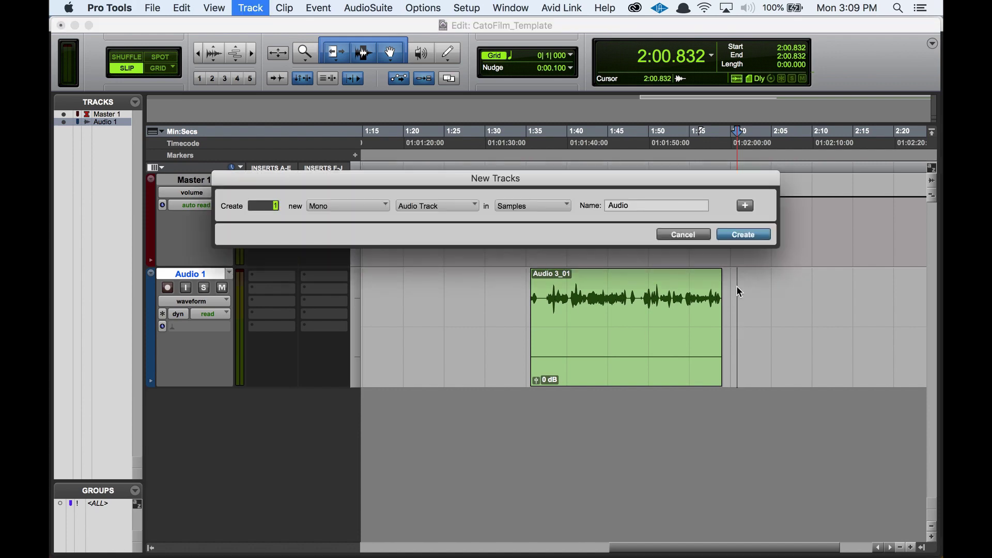
pyautogui.write('2')
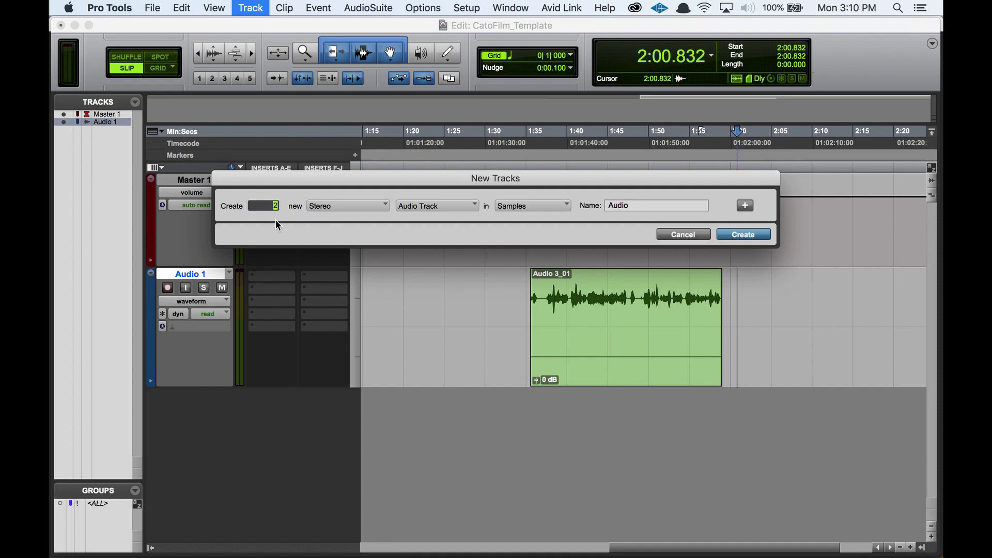
pyautogui.press('super+Down')
pyautogui.press('super+Up')
pyautogui.press('super+Up')
pyautogui.press('super+Down')
pyautogui.press('Return')
pyautogui.click(596, 356)
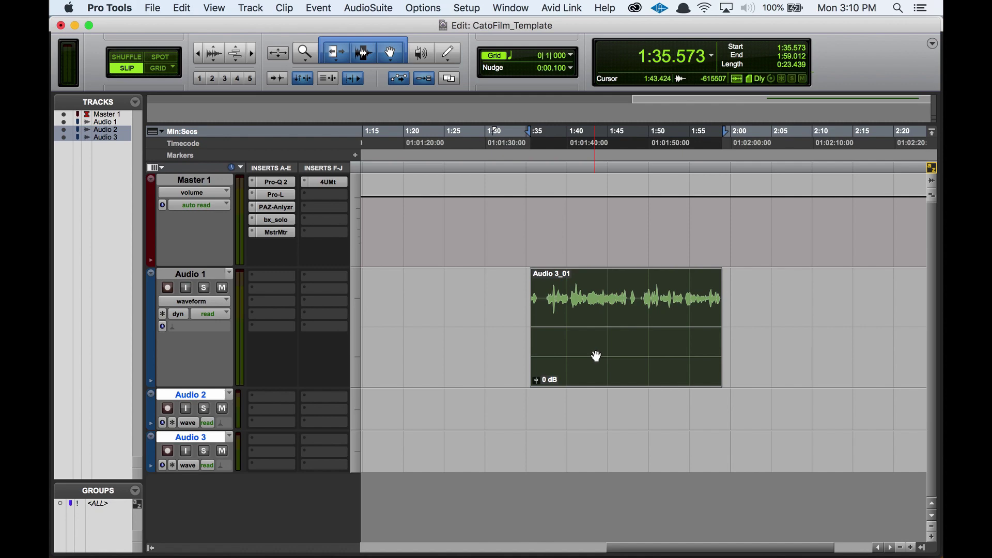
# Drag the stereo clip onto Audio 2 and Audio 3 as mono clips, then select Audio 1 and Audio 3.
pyautogui.moveTo(595, 356); pyautogui.dragTo(579, 431)
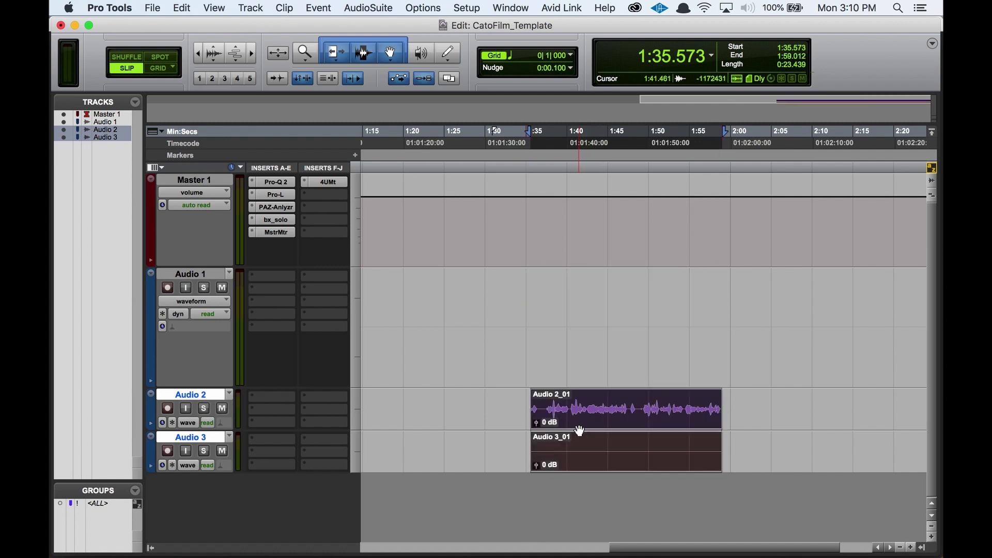
pyautogui.click(486, 445)
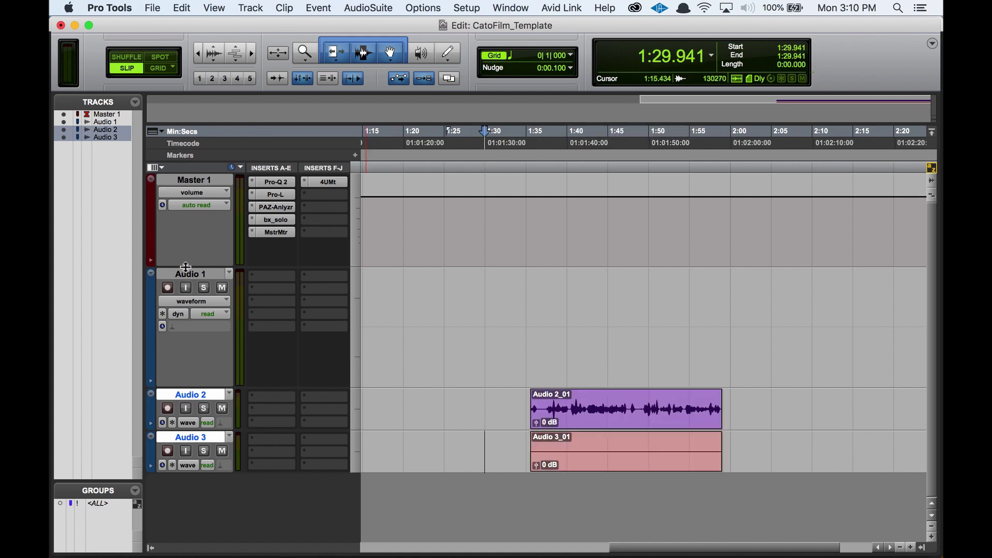
pyautogui.click(187, 274)
pyautogui.click(191, 439)
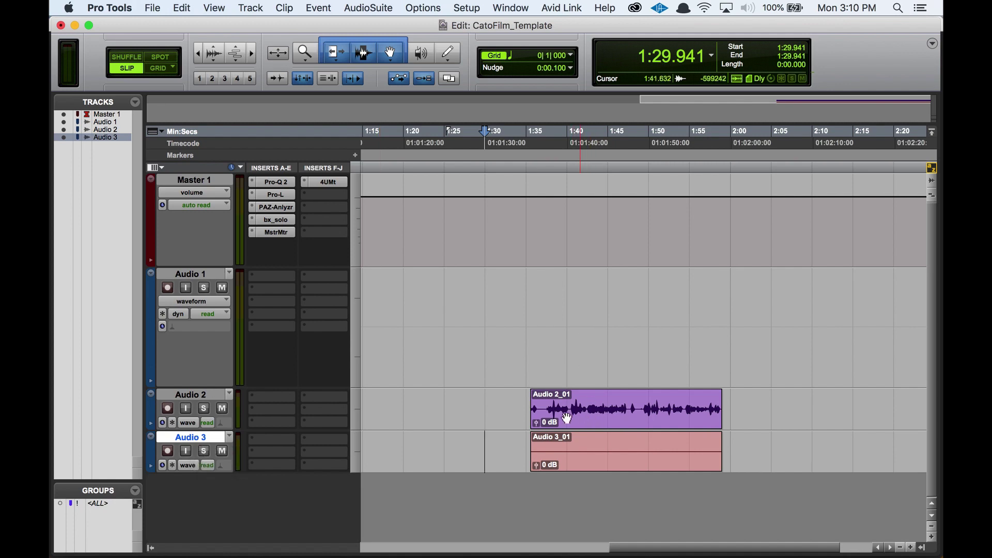
pyautogui.moveTo(585, 407); pyautogui.dragTo(667, 407)
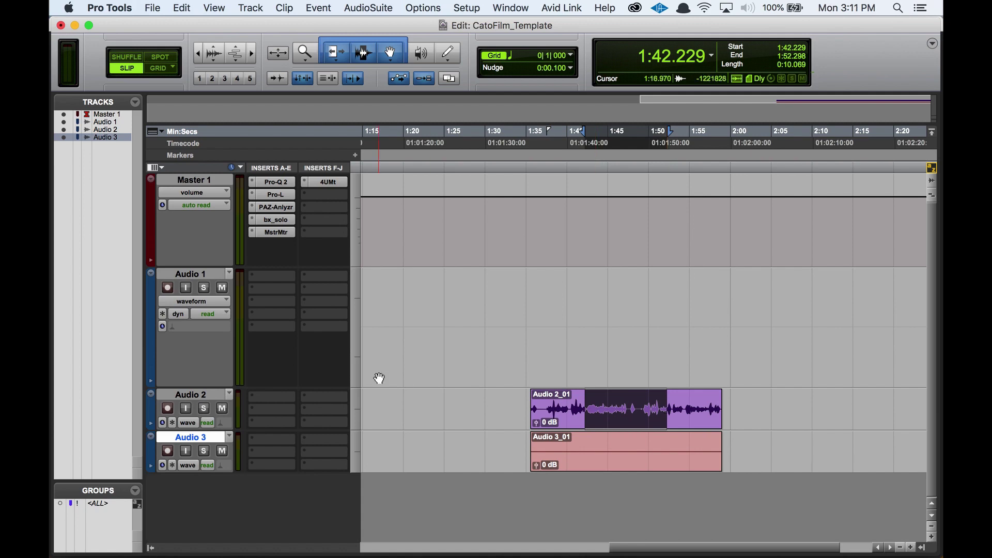
pyautogui.keyDown('super'); pyautogui.click(184, 277); pyautogui.keyUp('super')
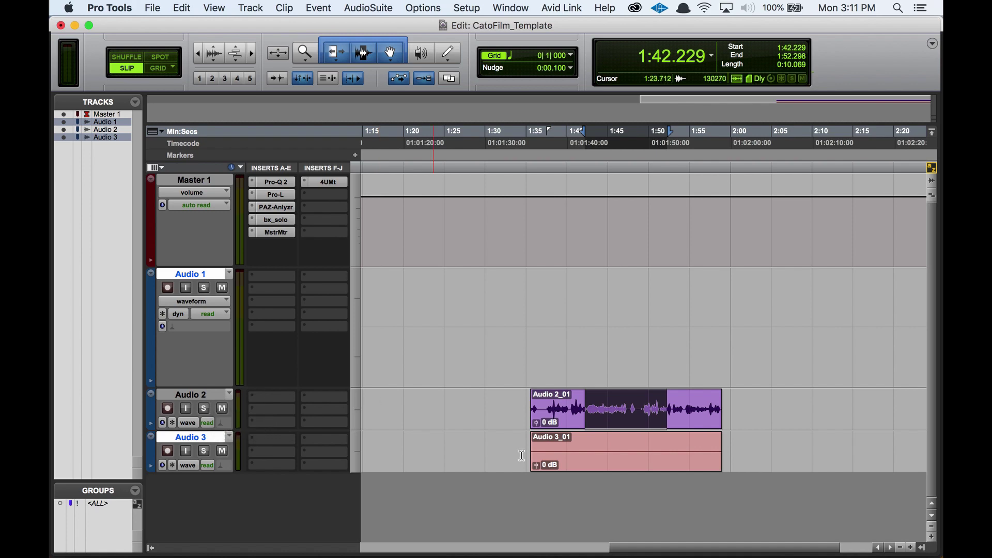
# Undo the split, then undo a repeated move of Audio 3_01 onto Audio 2 and Audio 3.
pyautogui.press('super+z')
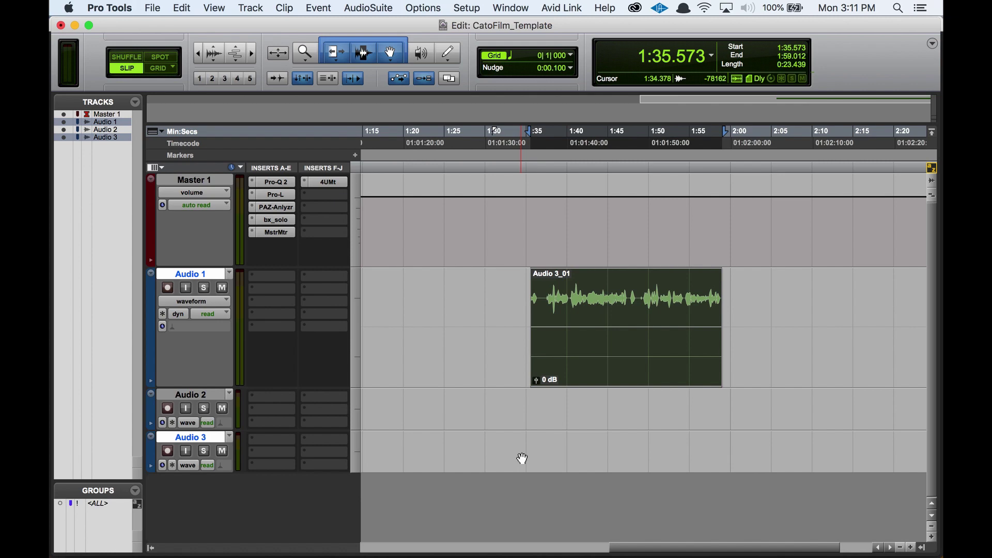
pyautogui.moveTo(611, 358); pyautogui.dragTo(496, 422)
pyautogui.press('super+z')
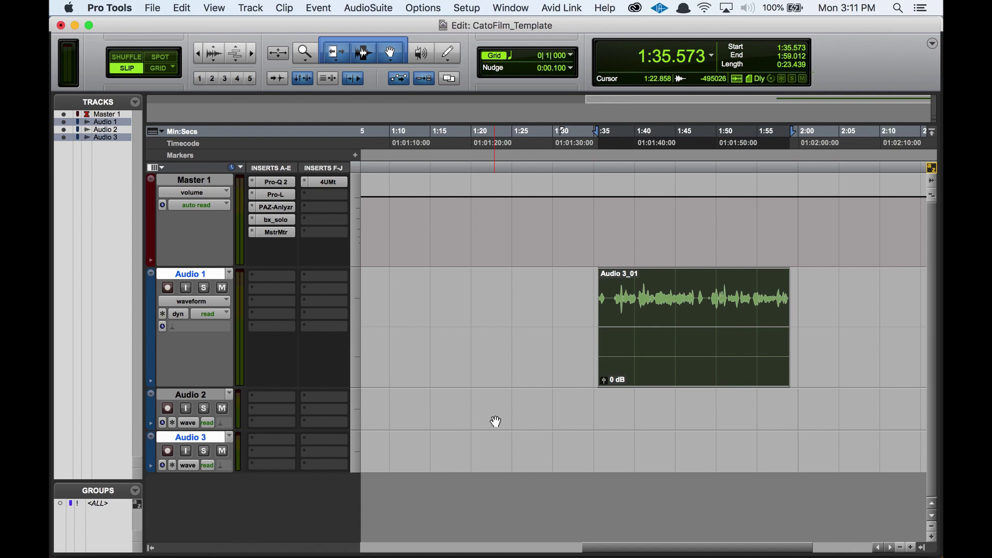
# Nudge the Audio 3_01 clip slightly and select it on Audio 1.
pyautogui.moveTo(691, 372)
pyautogui.mouseDown()
pyautogui.moveTo(668, 378)
pyautogui.moveTo(693, 376)
pyautogui.mouseUp()
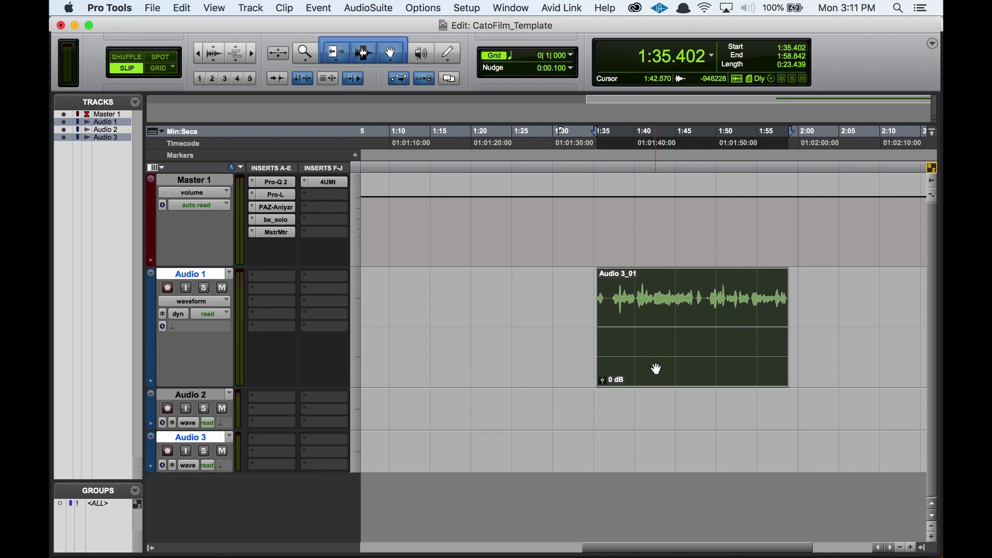
pyautogui.click(556, 290)
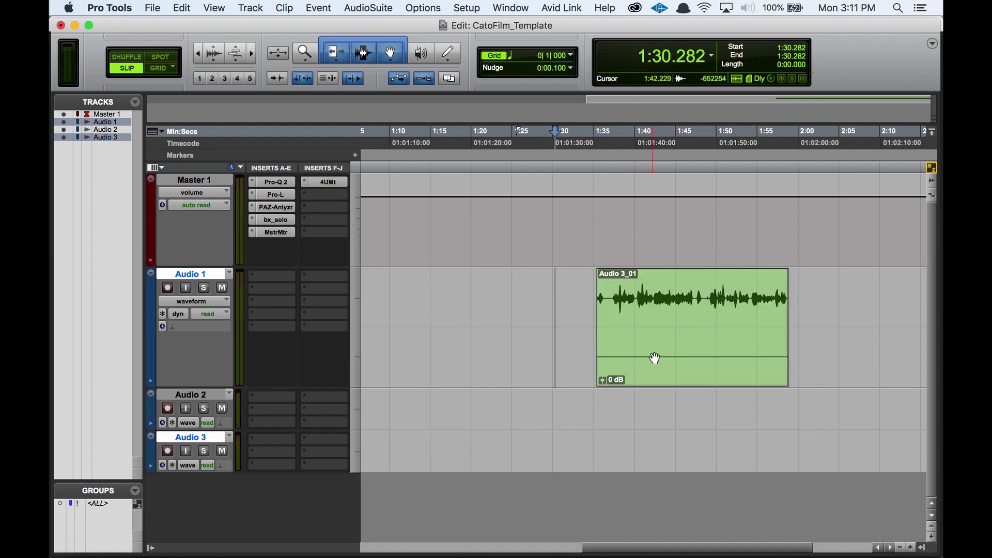
pyautogui.click(701, 368)
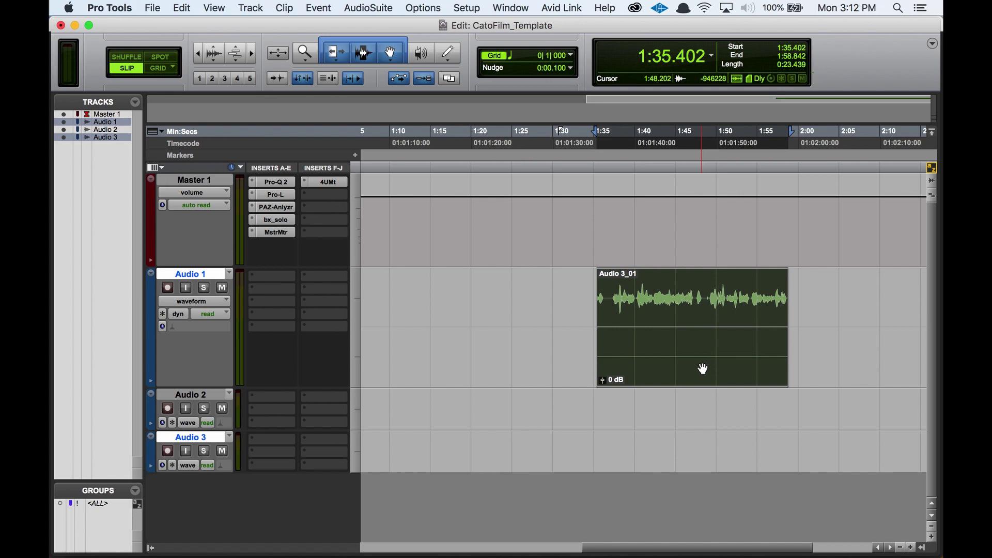
# Copy the Audio 3_01 clip and step the edit selection between Master 1, Audio 1 and the tracks below.
pyautogui.press('super+c')
pyautogui.press('p')
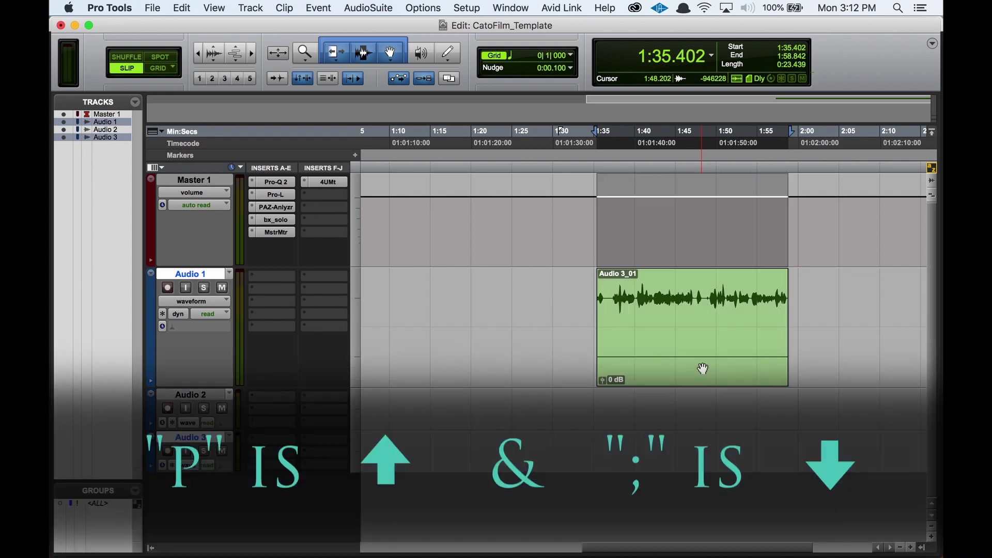
pyautogui.press(';')
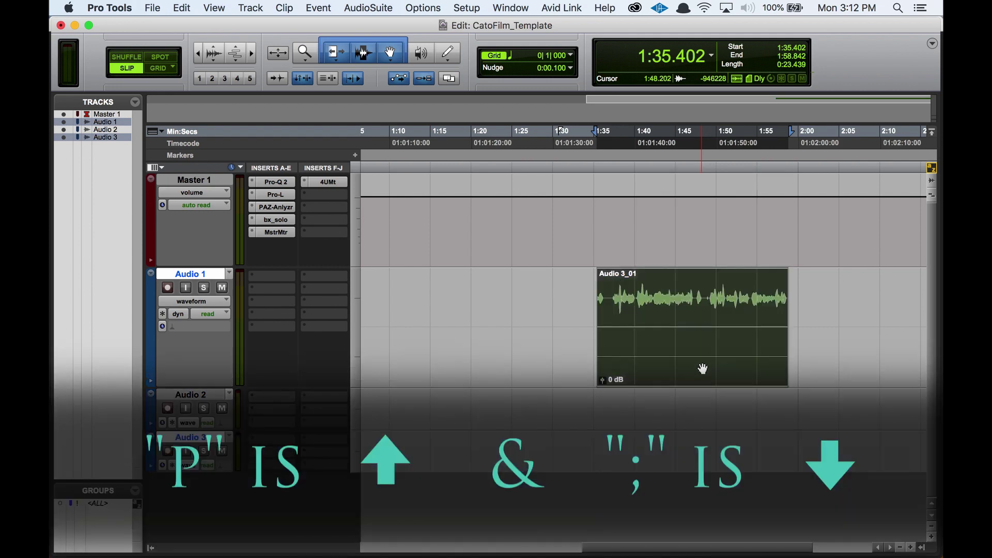
pyautogui.press(';')
pyautogui.press('p')
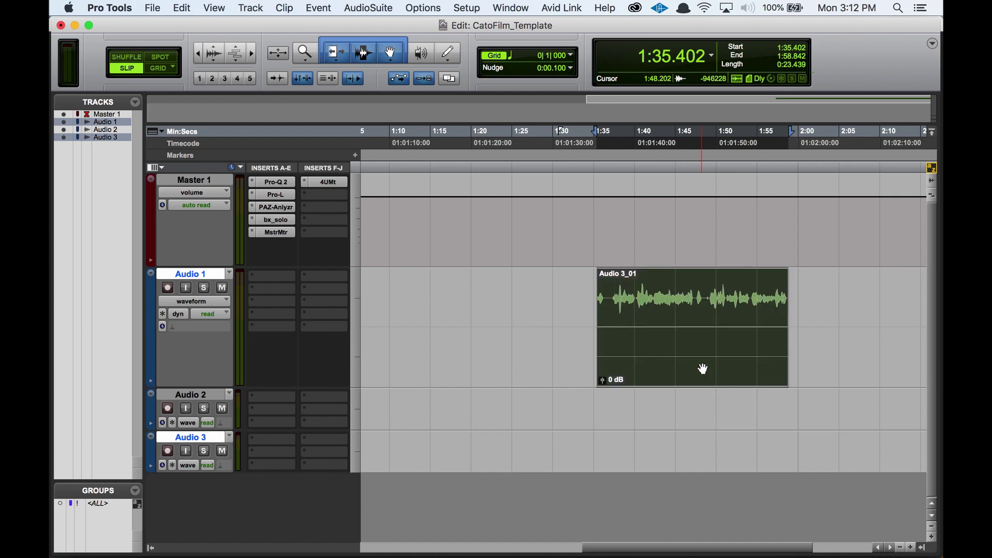
pyautogui.press('p')
pyautogui.press(';')
# Extend the selection from Audio 1 across Audio 2 and Audio 3 and paste the mono channels there.
pyautogui.press(';')
pyautogui.press(';')
pyautogui.press('p')
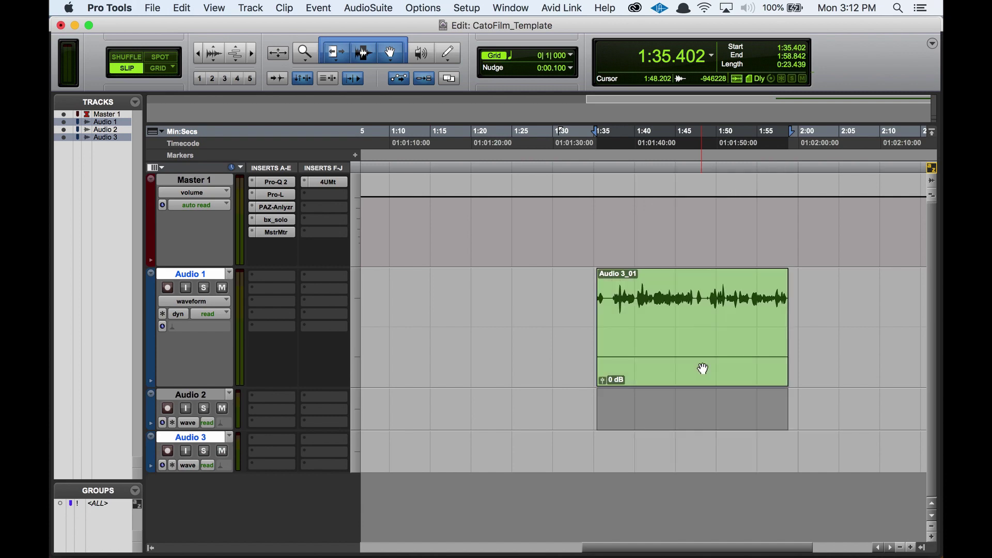
pyautogui.press('p')
pyautogui.press('p')
pyautogui.press(';')
pyautogui.press('p')
pyautogui.press(';')
pyautogui.press('p')
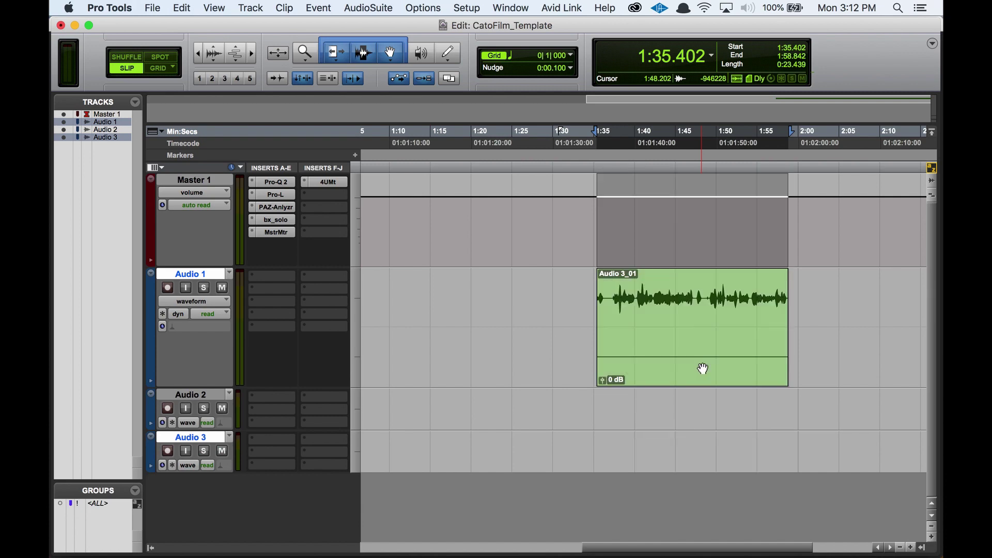
pyautogui.press(';')
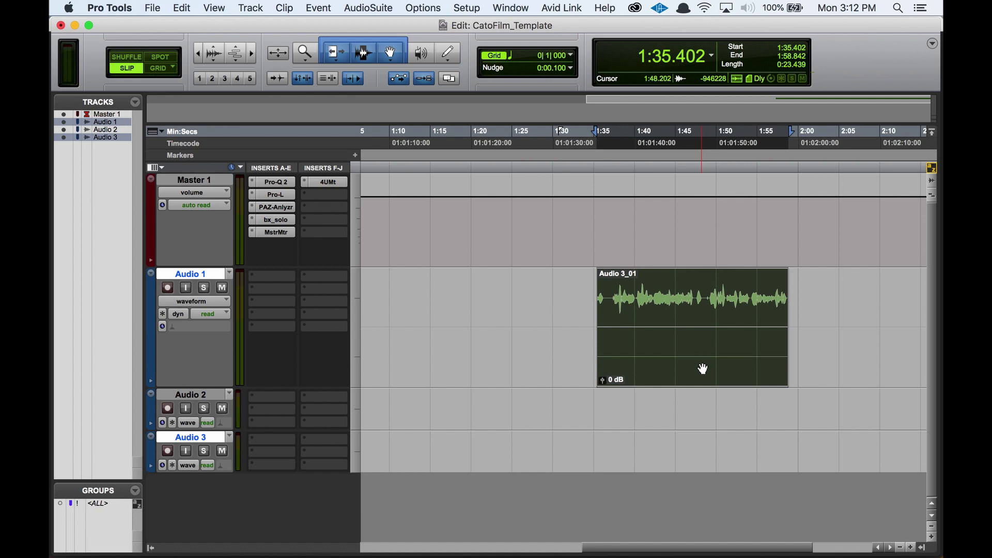
pyautogui.press(';')
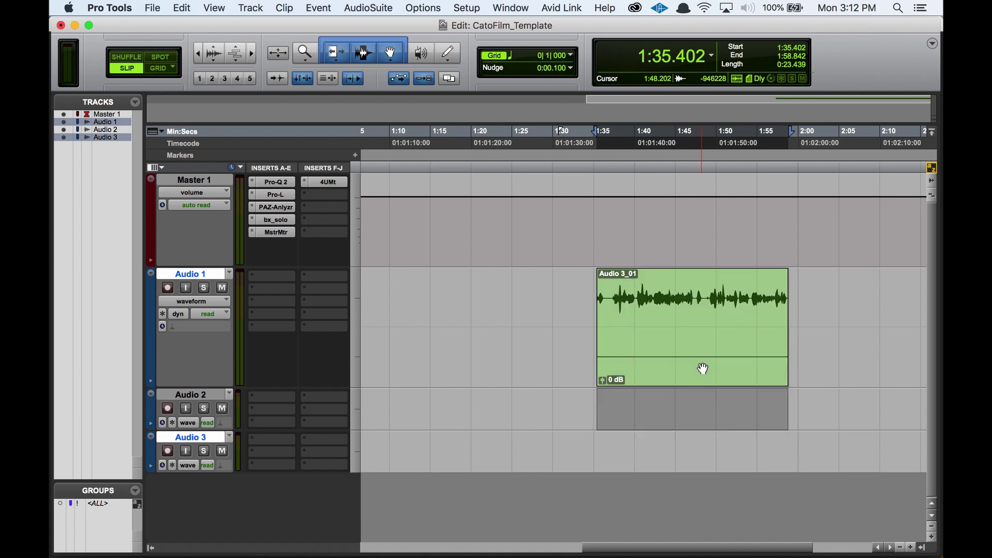
pyautogui.hotkey('shift', ';')
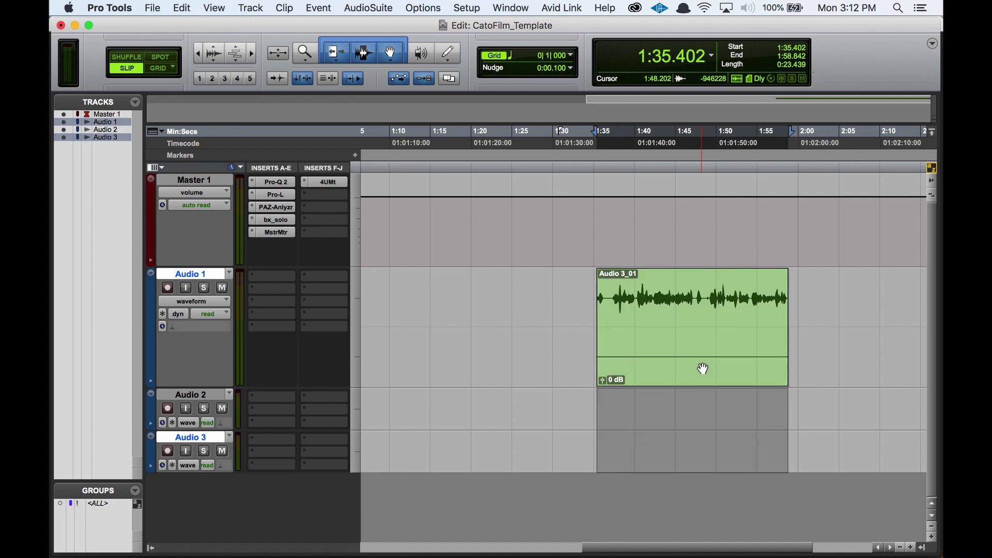
pyautogui.press('super+v')
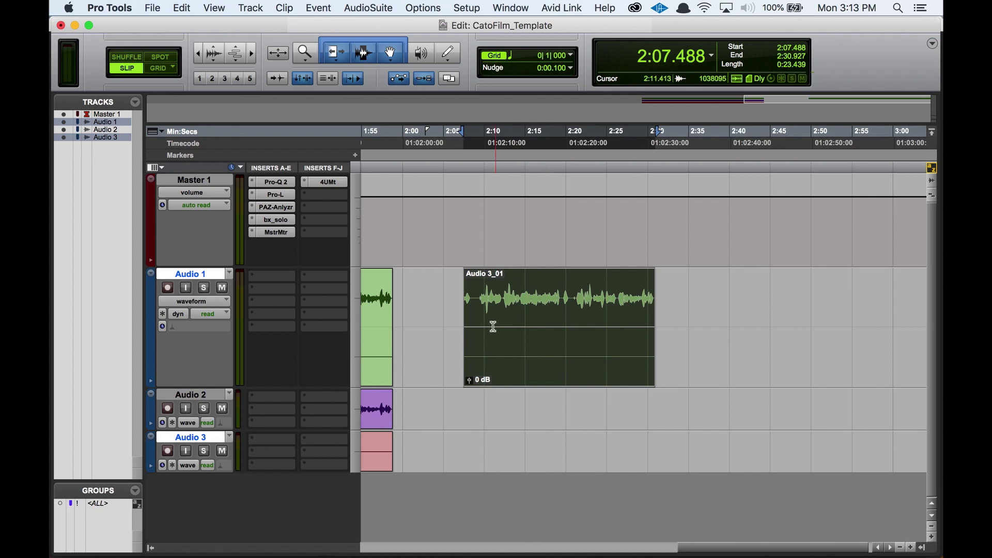
# Time-lock the Audio 3_01 copy at 2:07 and drag it down onto Audio 2 and Audio 3.
pyautogui.click(285, 8)
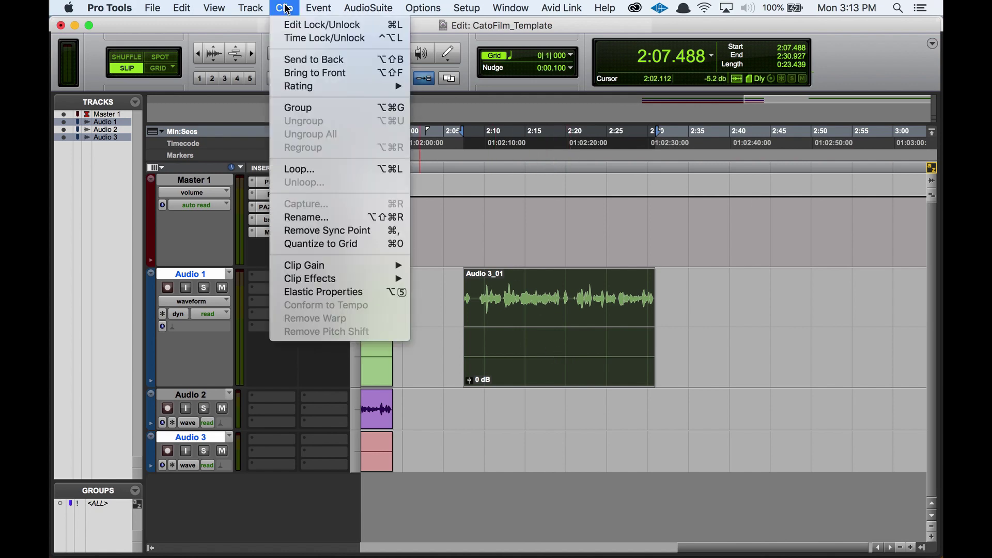
pyautogui.click(299, 38)
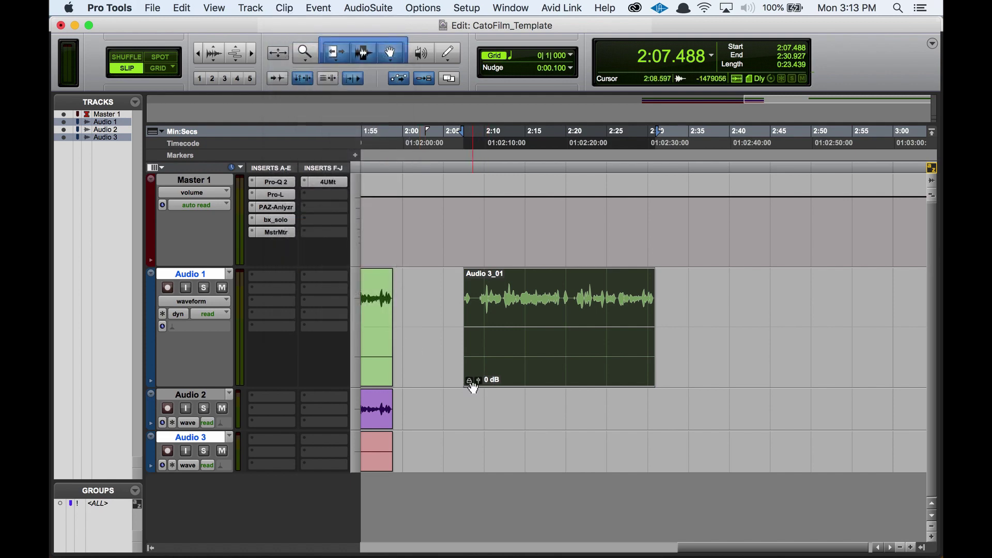
pyautogui.hscroll(-5, 474, 385)
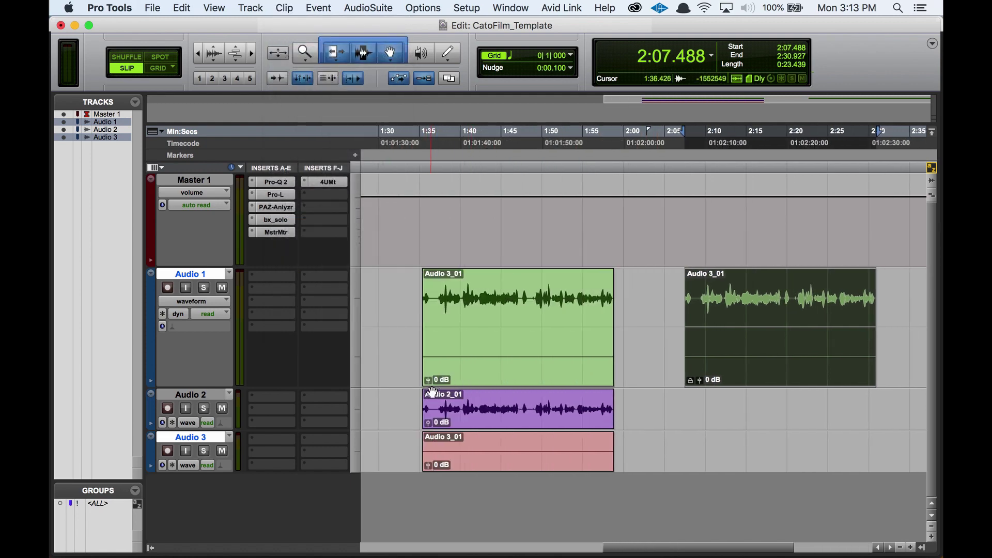
pyautogui.moveTo(778, 379); pyautogui.dragTo(701, 435)
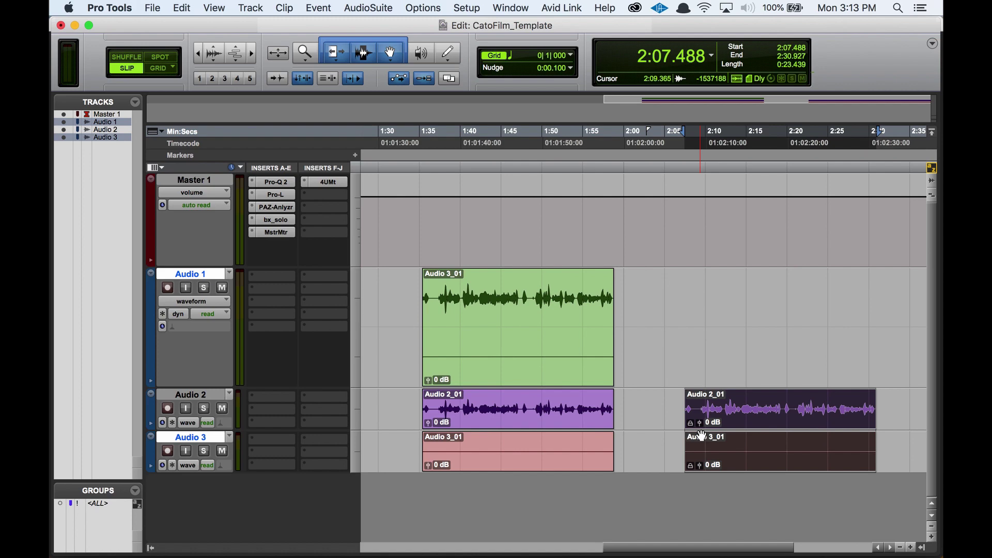
pyautogui.click(285, 8)
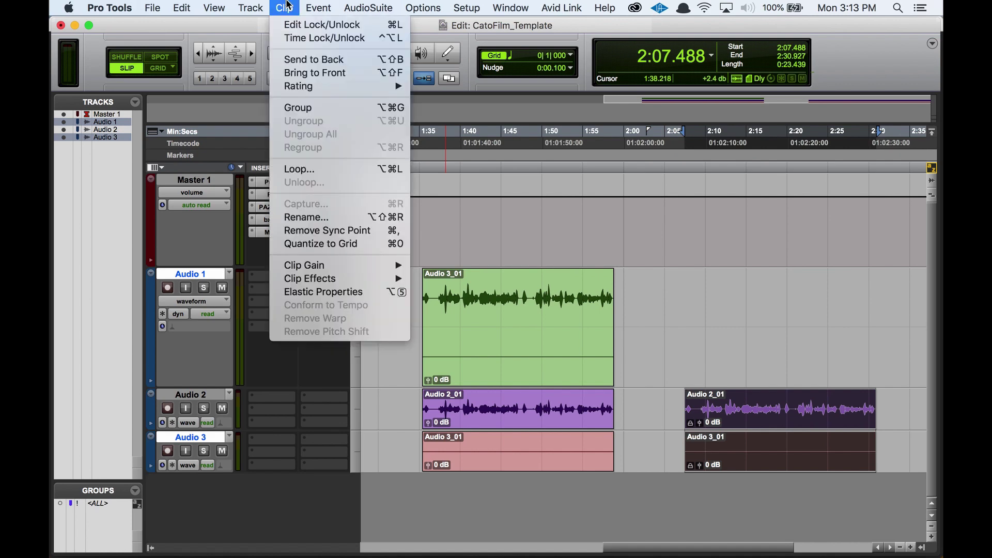
# Unlock the Audio 2_01 and Audio 3_01 clips at 2:07, then clear the clip selection.
pyautogui.click(286, 39)
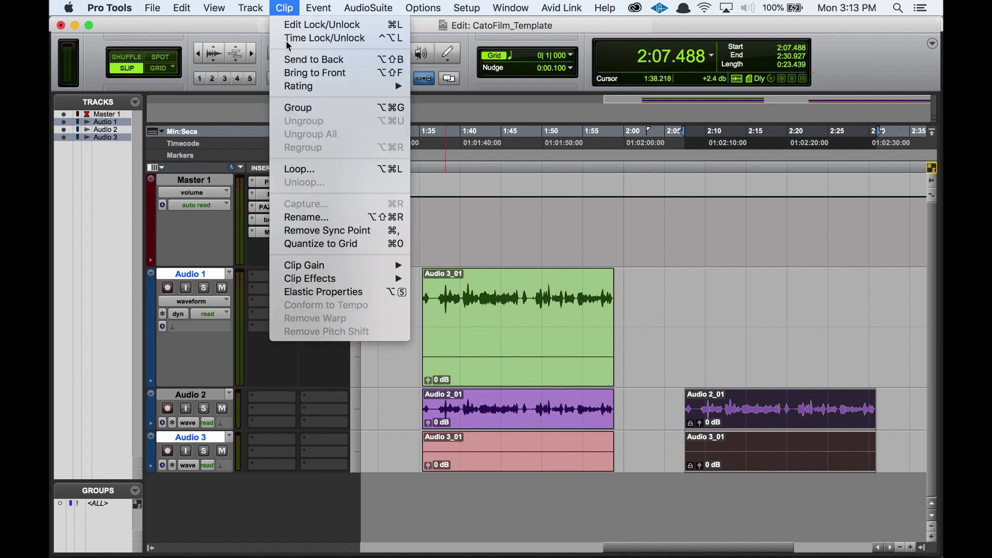
pyautogui.click(696, 306)
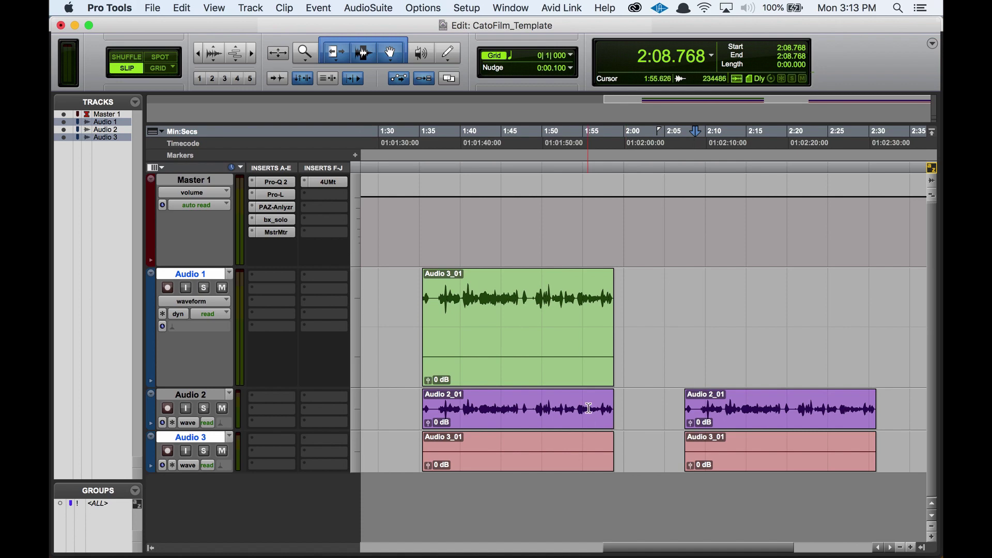
pyautogui.click(544, 361)
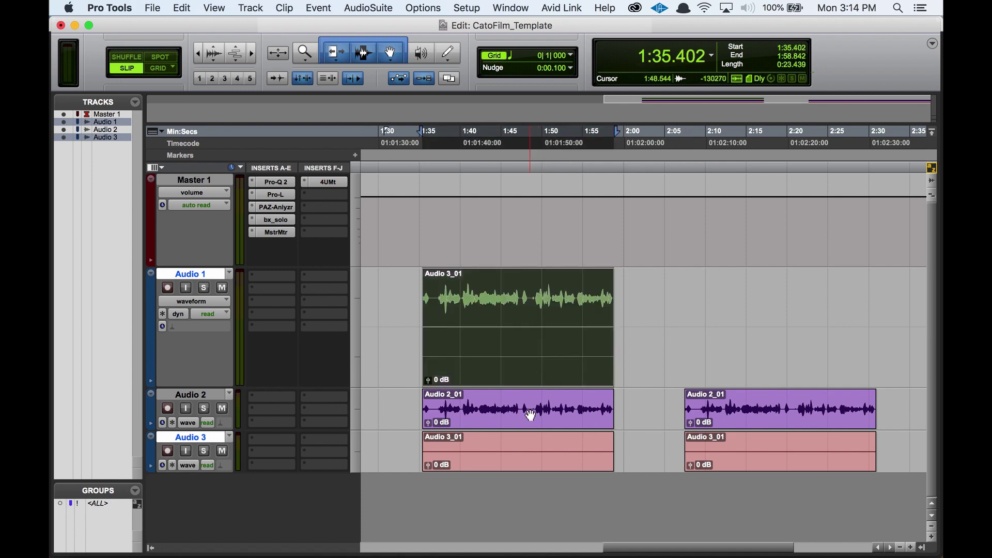
pyautogui.click(396, 305)
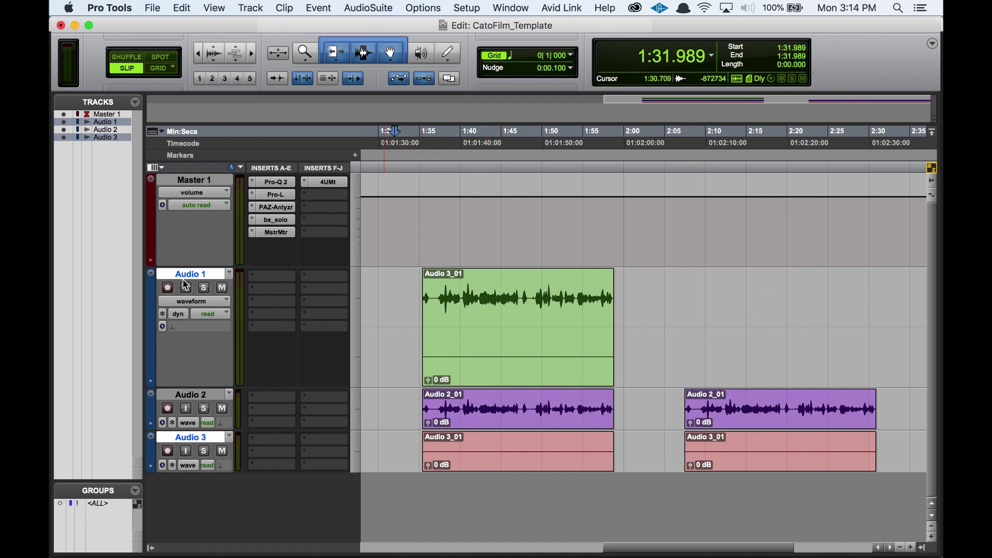
# Delete the selected Audio 1 and Audio 3 tracks.
pyautogui.rightClick(186, 437)
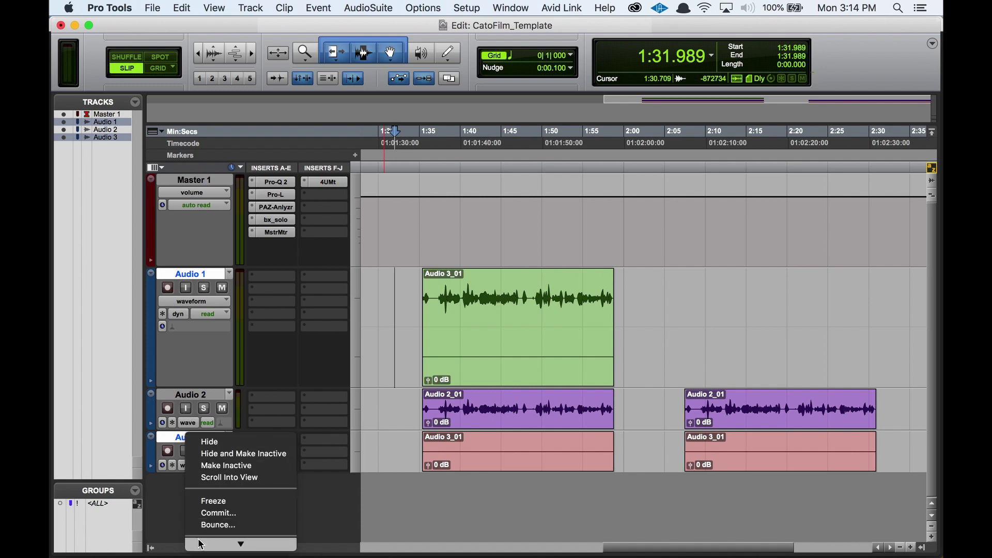
pyautogui.click(203, 541)
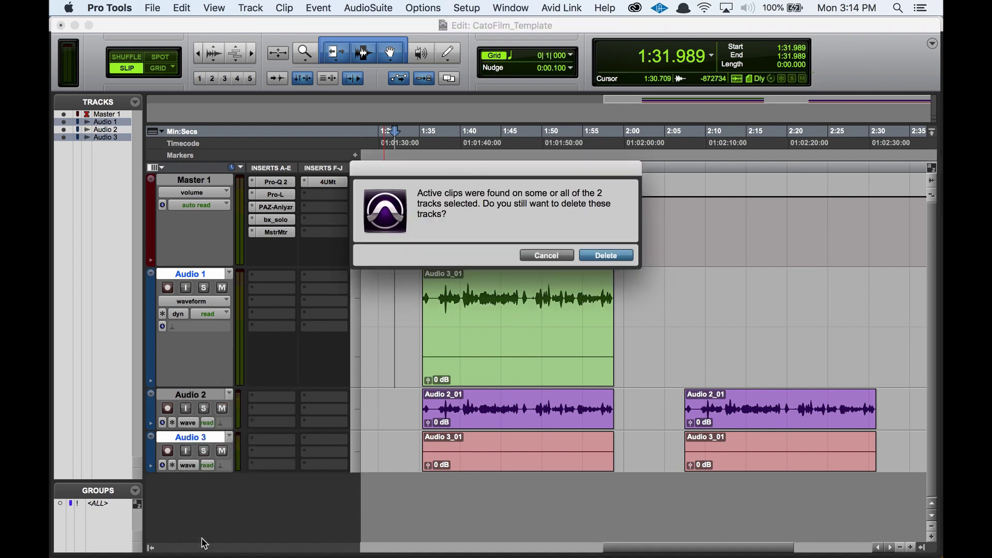
pyautogui.click(600, 254)
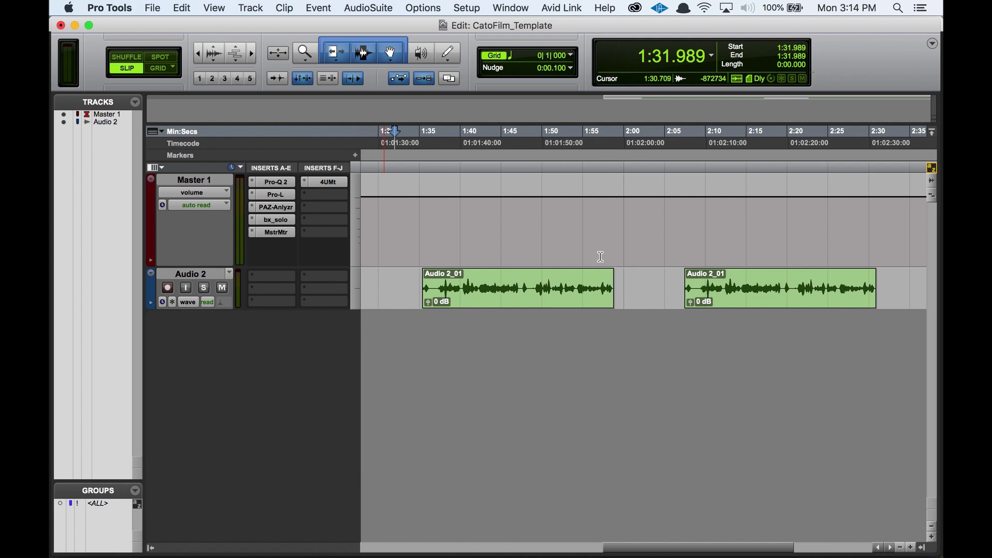
# Place the insertion point at 1:42.741 on the Audio 2 track.
pyautogui.click(405, 287)
pyautogui.click(483, 286)
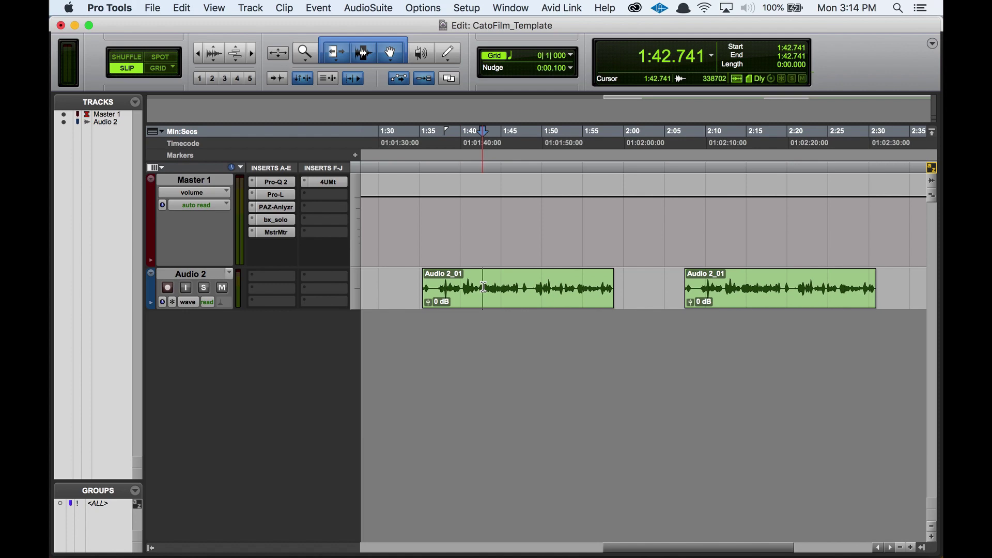
pyautogui.hscroll(3, 483, 288)
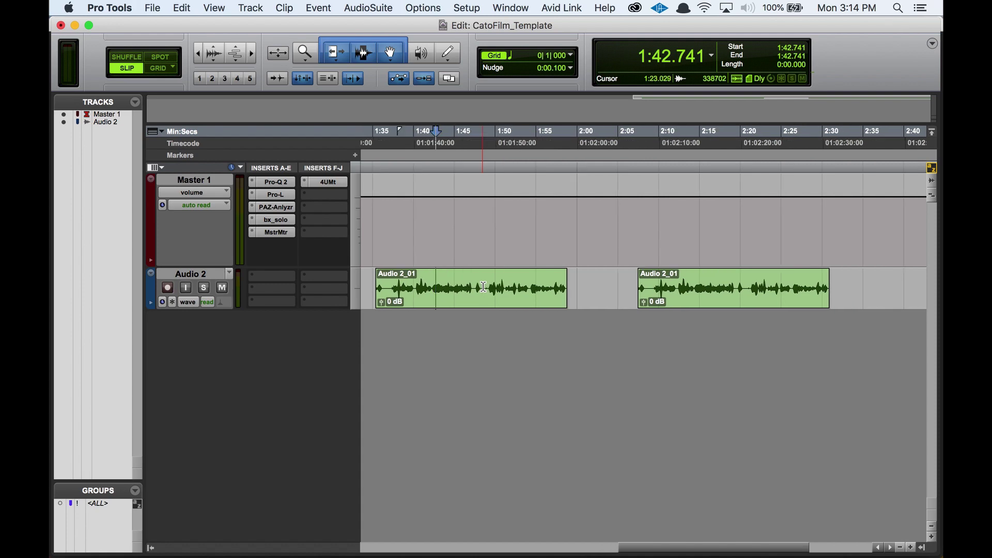